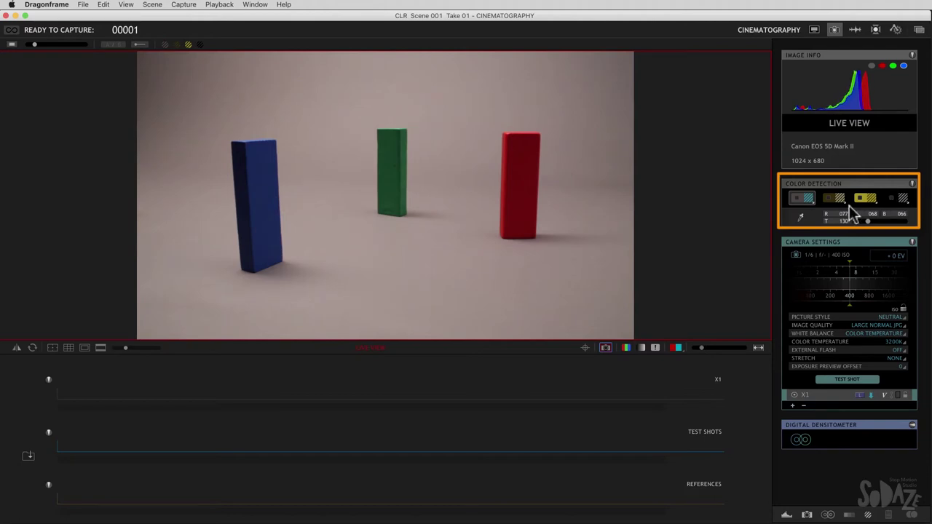
In the DMX workspace, show the test shots strip with the colour detection controls and enlarge the preview area
{"action": "left_click", "coordinate": [166, 45]}
{"action": "left_click", "coordinate": [166, 47]}
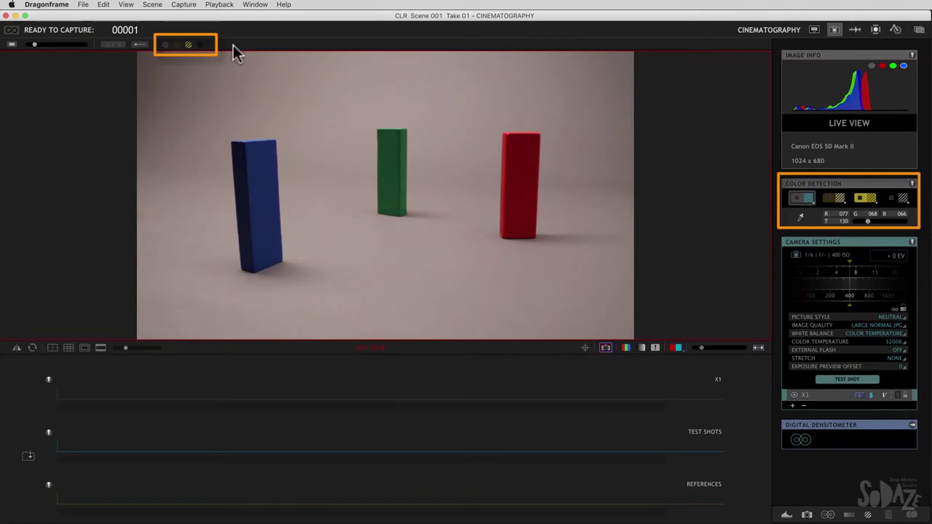
{"action": "left_click", "coordinate": [874, 30]}
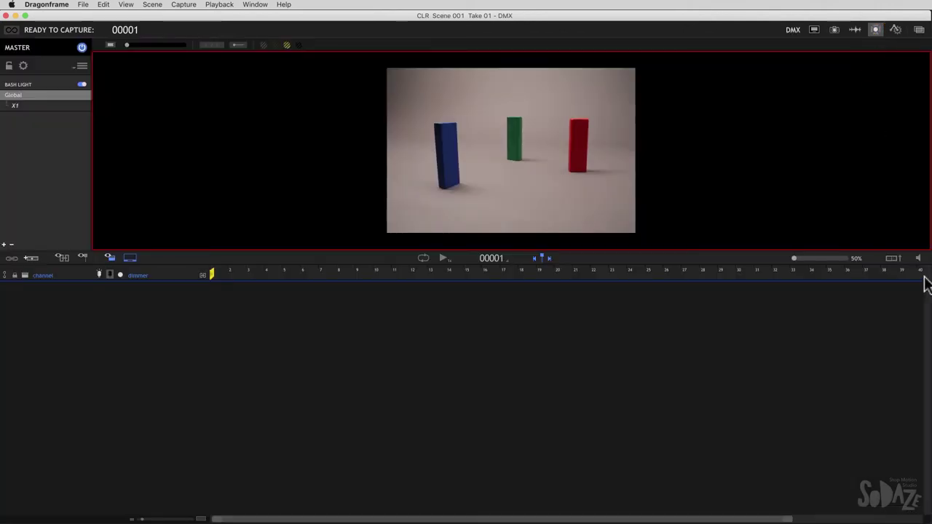
{"action": "left_click", "coordinate": [893, 258]}
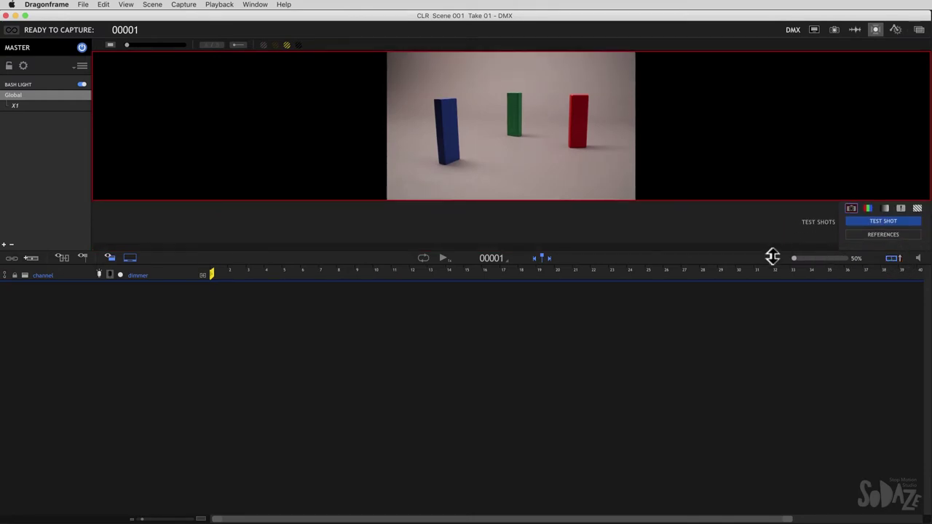
{"action": "left_click_drag", "start_coordinate": [773, 254], "coordinate": [769, 387]}
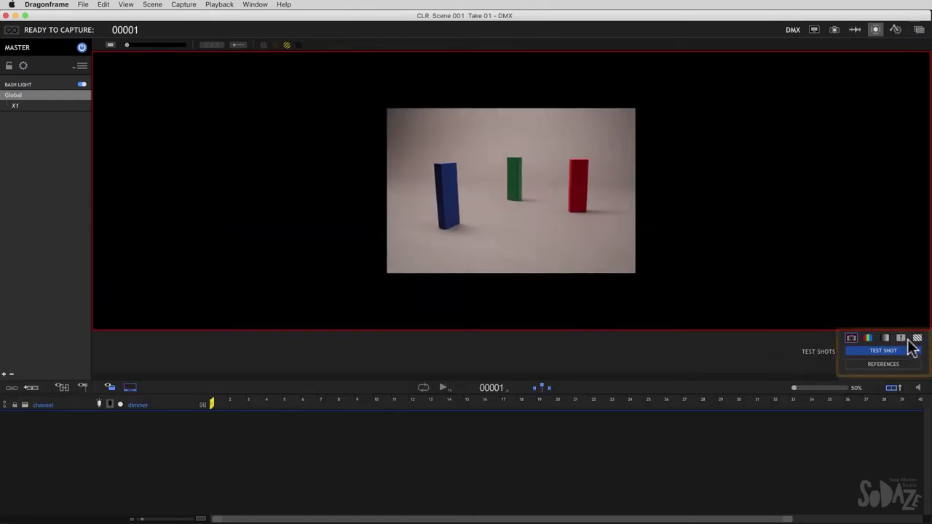
{"action": "left_click", "coordinate": [916, 338]}
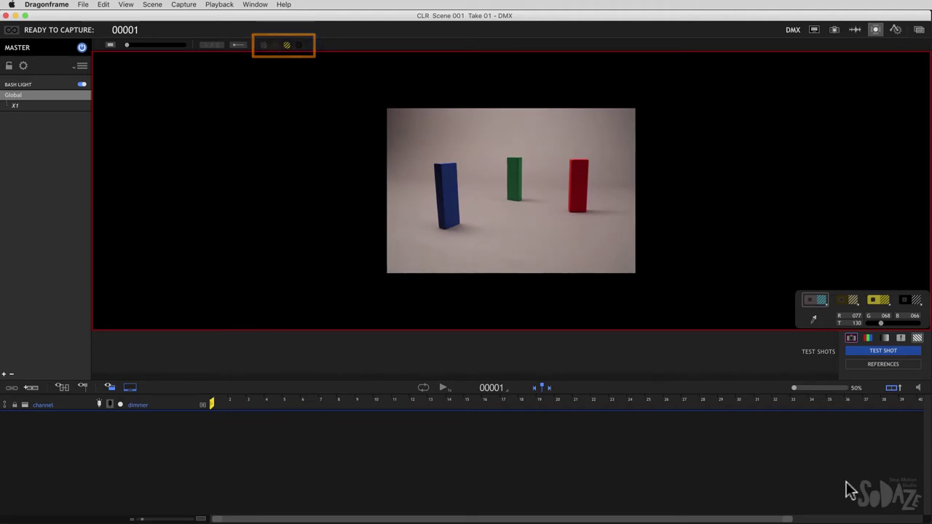
Take a test shot and sample the first detection colour from the blue block with its overlay enabled
{"action": "left_click", "coordinate": [888, 352]}
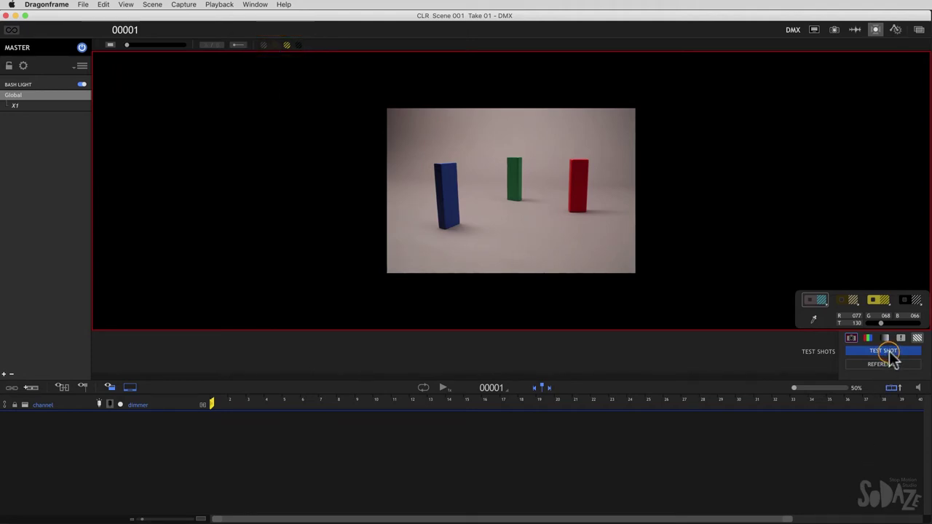
{"action": "left_click", "coordinate": [813, 301]}
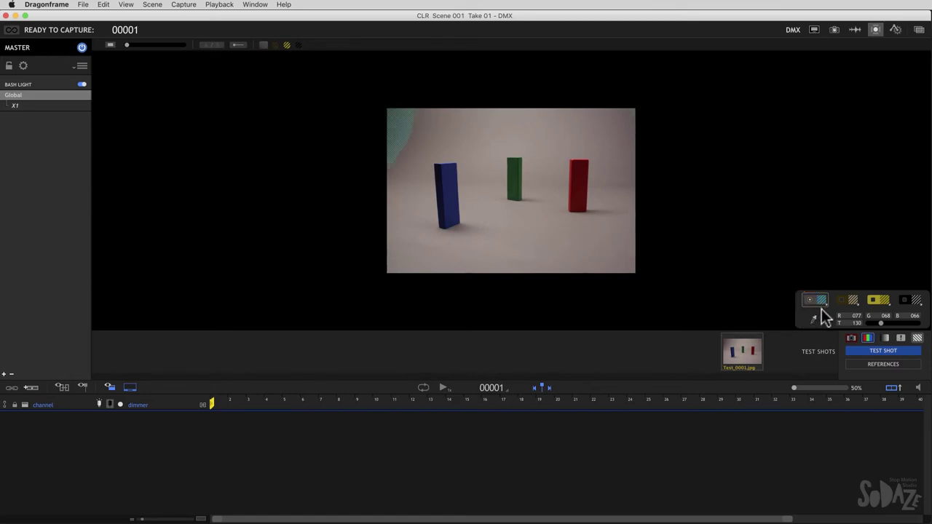
{"action": "left_click", "coordinate": [813, 320]}
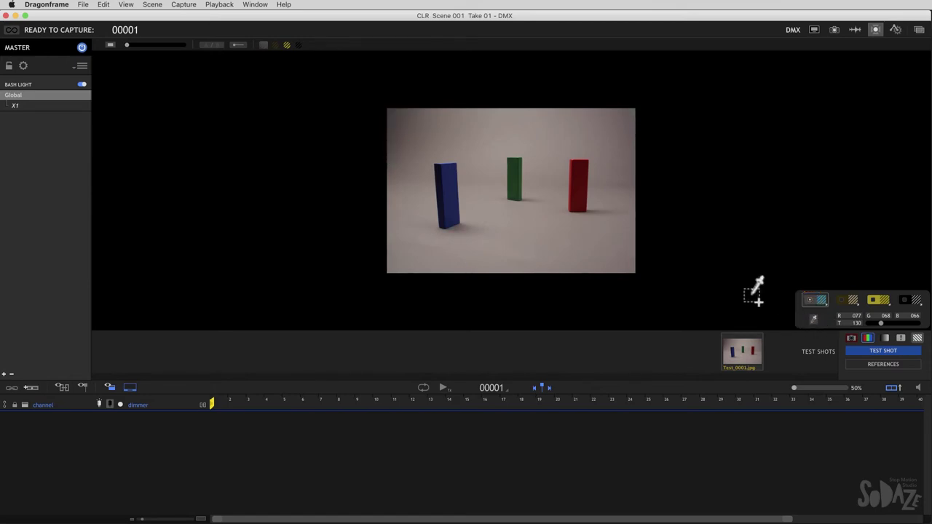
{"action": "left_click_drag", "start_coordinate": [458, 180], "coordinate": [460, 210]}
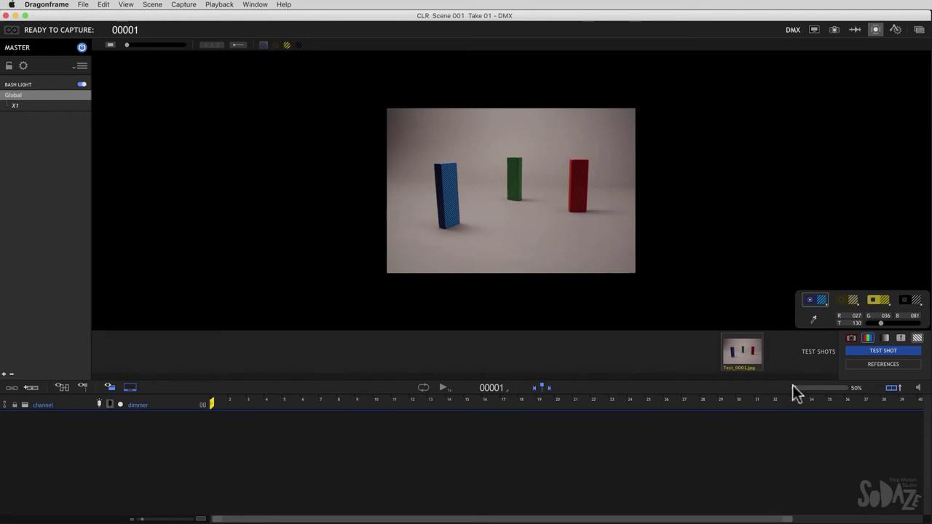
Set the blue detection tolerance to 58 and toggle its overlay off and on to check the result
{"action": "left_click_drag", "start_coordinate": [793, 386], "coordinate": [799, 386]}
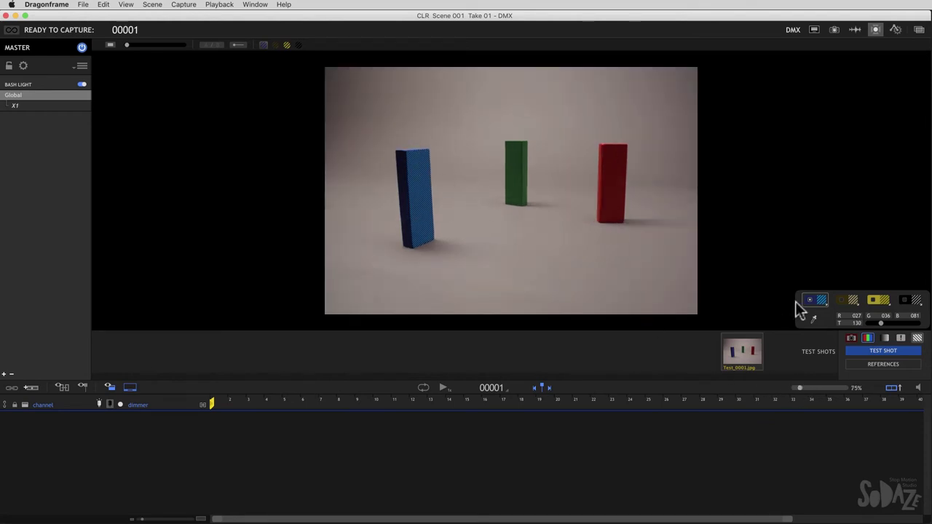
{"action": "mouse_move", "coordinate": [881, 324]}
{"action": "left_mouse_down"}
{"action": "mouse_move", "coordinate": [894, 324]}
{"action": "mouse_move", "coordinate": [873, 324]}
{"action": "left_mouse_up"}
{"action": "left_click", "coordinate": [815, 302]}
{"action": "left_click", "coordinate": [261, 45]}
In the Cinematography workspace, sample the second detection colour from the green block and set its tolerance to 34
{"action": "key", "text": "super+1"}
{"action": "left_click", "coordinate": [166, 45]}
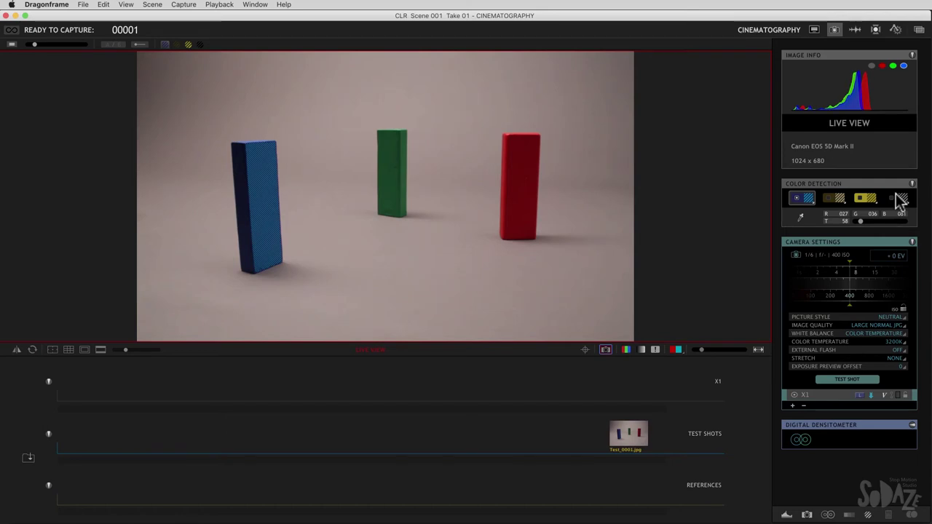
{"action": "left_click", "coordinate": [833, 201]}
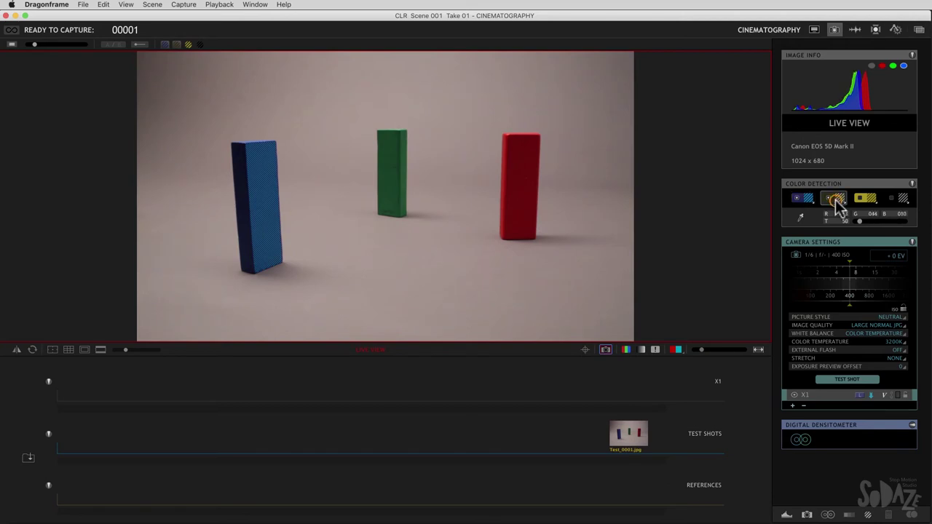
{"action": "left_click", "coordinate": [801, 216]}
{"action": "left_click_drag", "start_coordinate": [395, 144], "coordinate": [399, 176]}
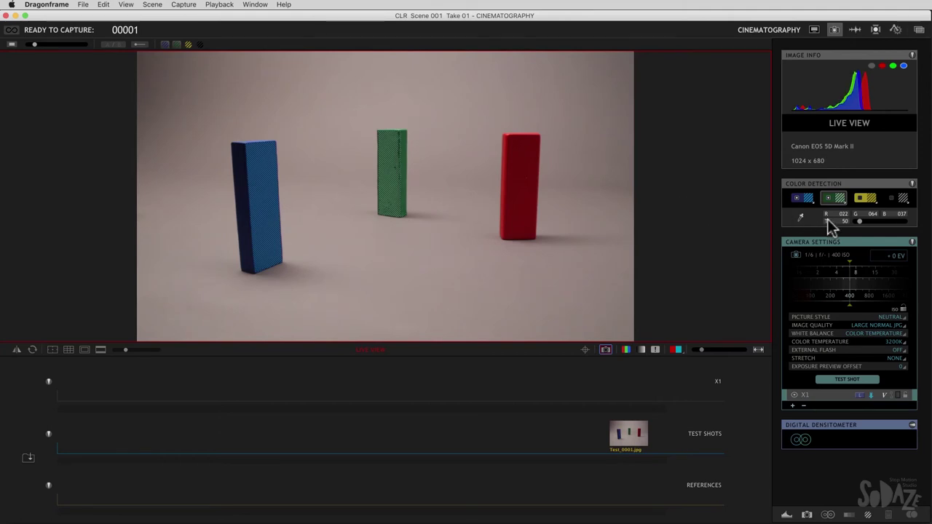
{"action": "left_click", "coordinate": [858, 219]}
{"action": "left_click_drag", "start_coordinate": [858, 218], "coordinate": [857, 219]}
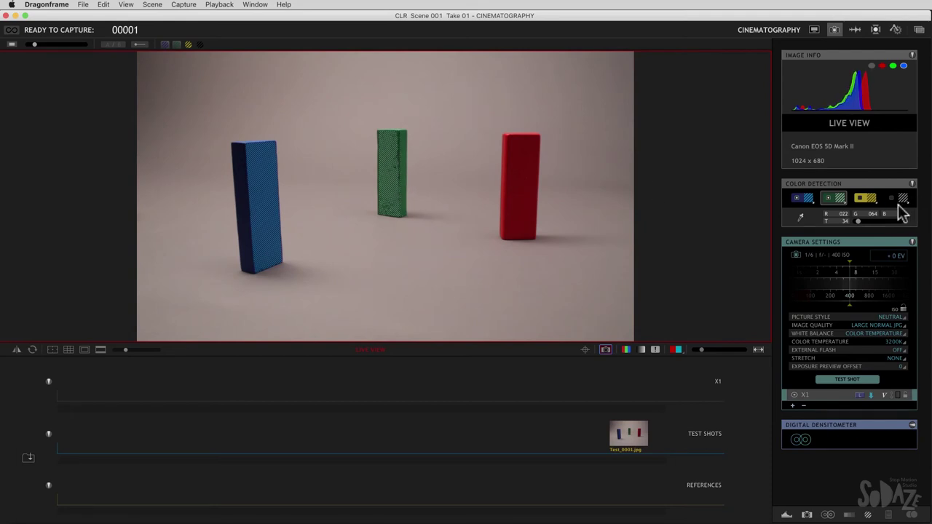
Sample the third detection colour from the red block and change its overlay pattern to light stripes
{"action": "left_click", "coordinate": [866, 198]}
{"action": "left_click", "coordinate": [800, 217]}
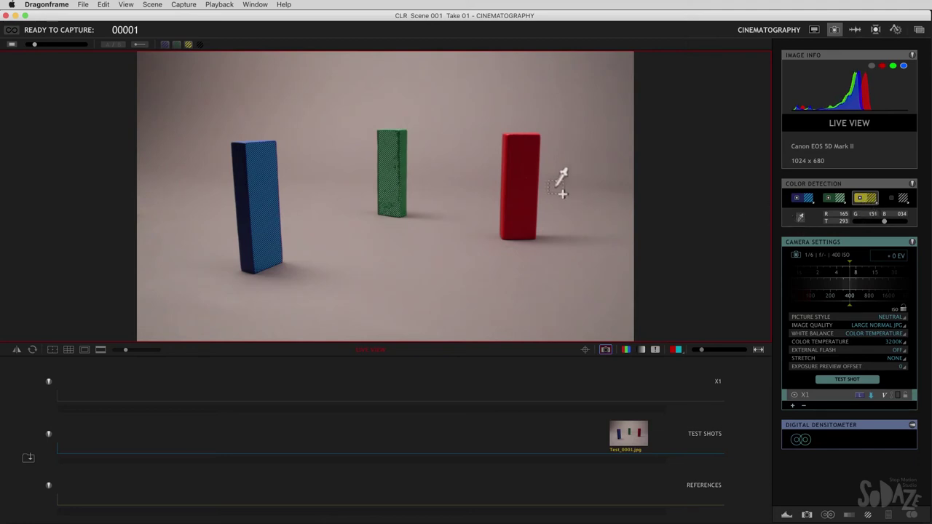
{"action": "left_click_drag", "start_coordinate": [510, 145], "coordinate": [527, 203]}
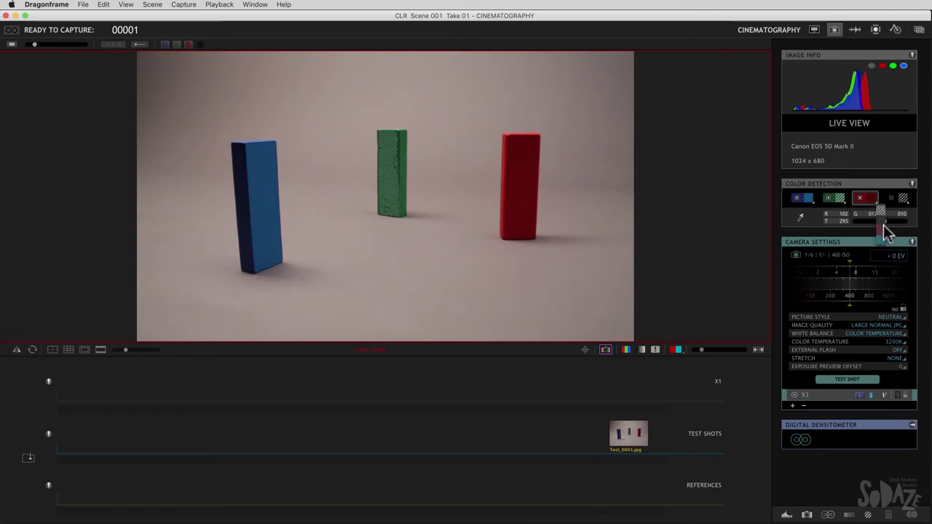
{"action": "left_click", "coordinate": [877, 202]}
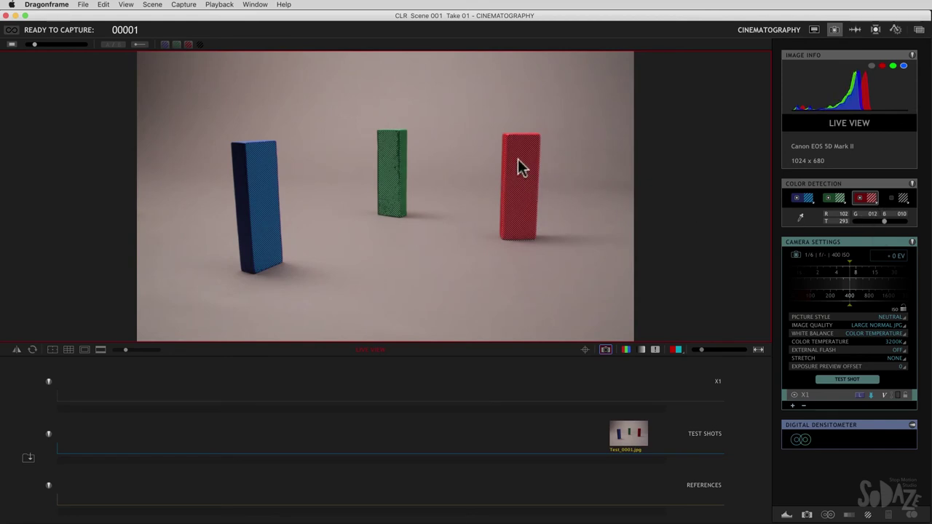
Turn off the red, green and blue colour detection overlays
{"action": "left_click", "coordinate": [187, 44]}
{"action": "left_click", "coordinate": [177, 44]}
{"action": "left_click", "coordinate": [165, 44]}
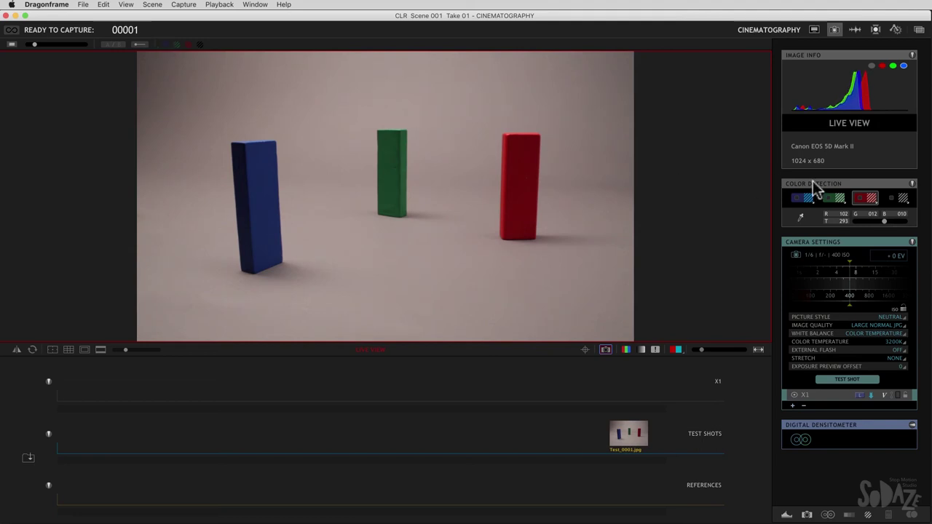
Set the red (R) value of the third detection colour to 200
{"action": "left_click", "coordinate": [842, 214]}
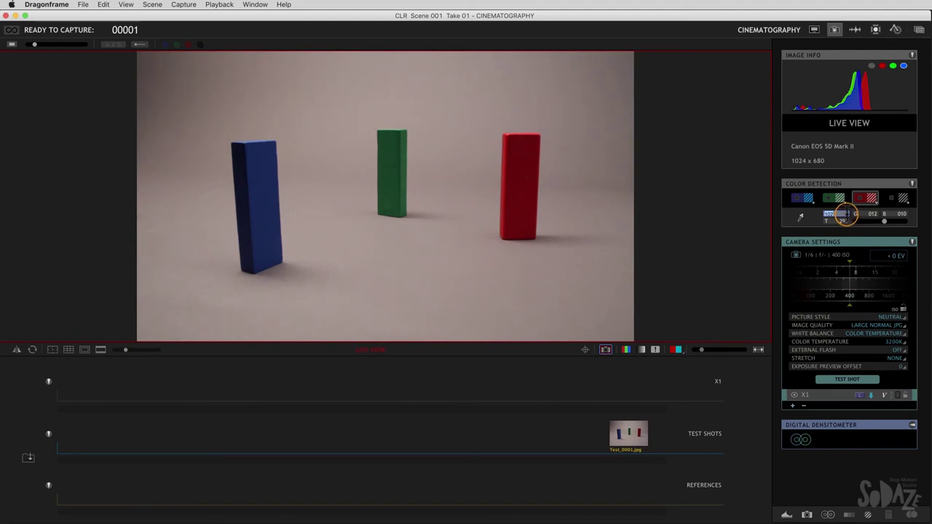
{"action": "type", "text": "255"}
{"action": "key", "text": "Return"}
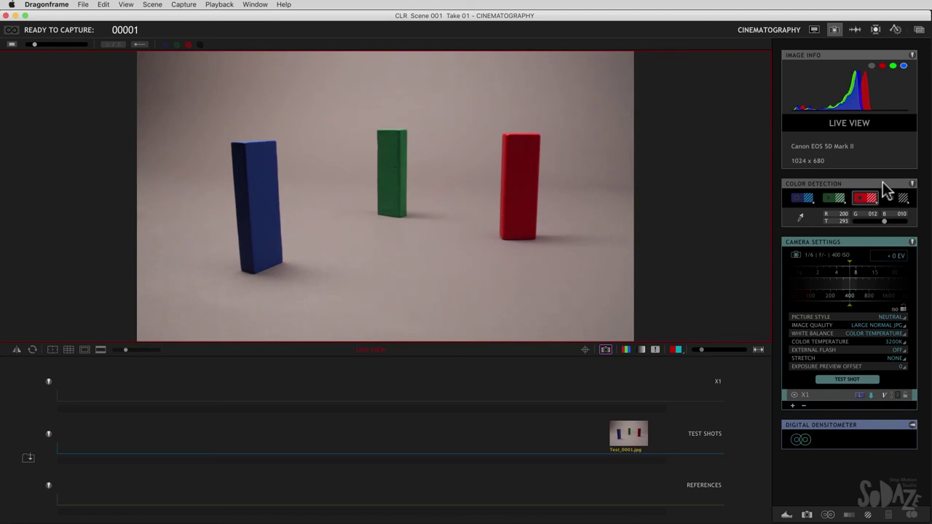
In the DMX workspace, hide the colour detection controls and toggle the red and green detection overlays
{"action": "left_click", "coordinate": [875, 30]}
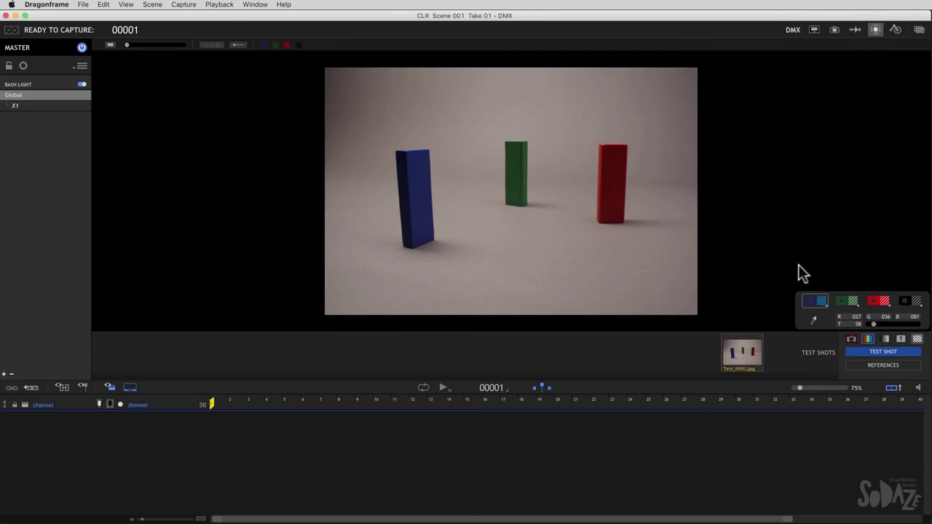
{"action": "left_click", "coordinate": [917, 340]}
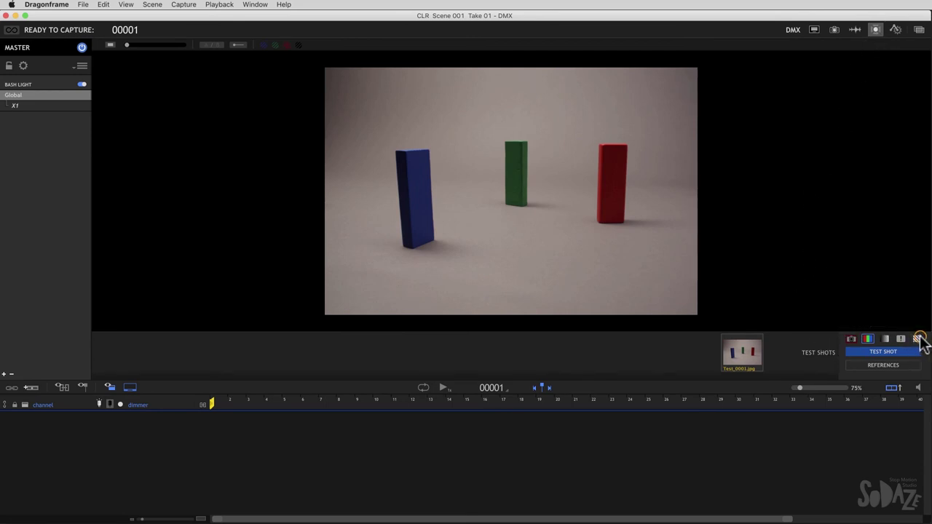
{"action": "left_click", "coordinate": [286, 46]}
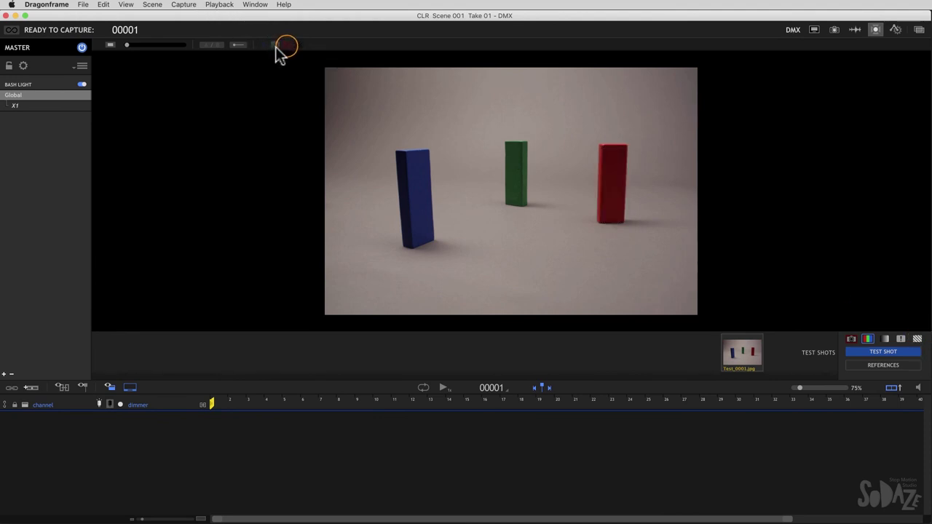
{"action": "left_click", "coordinate": [275, 46]}
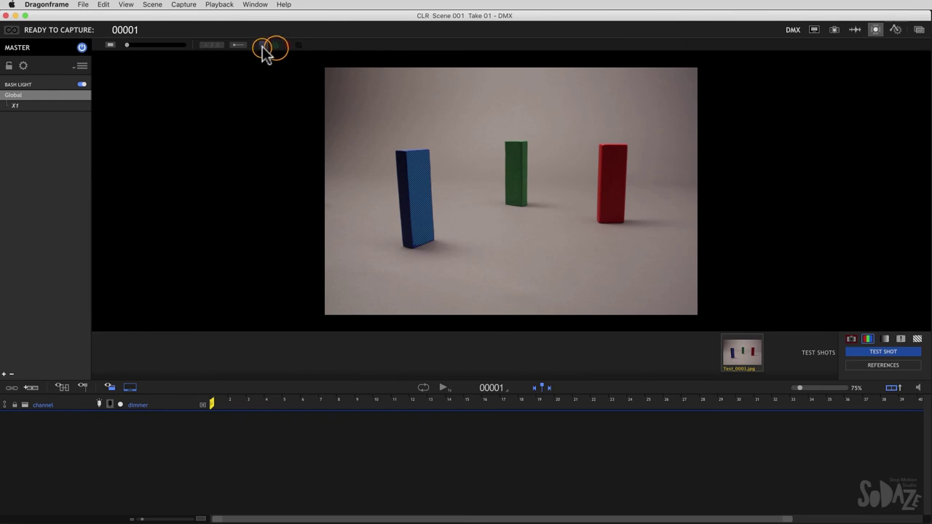